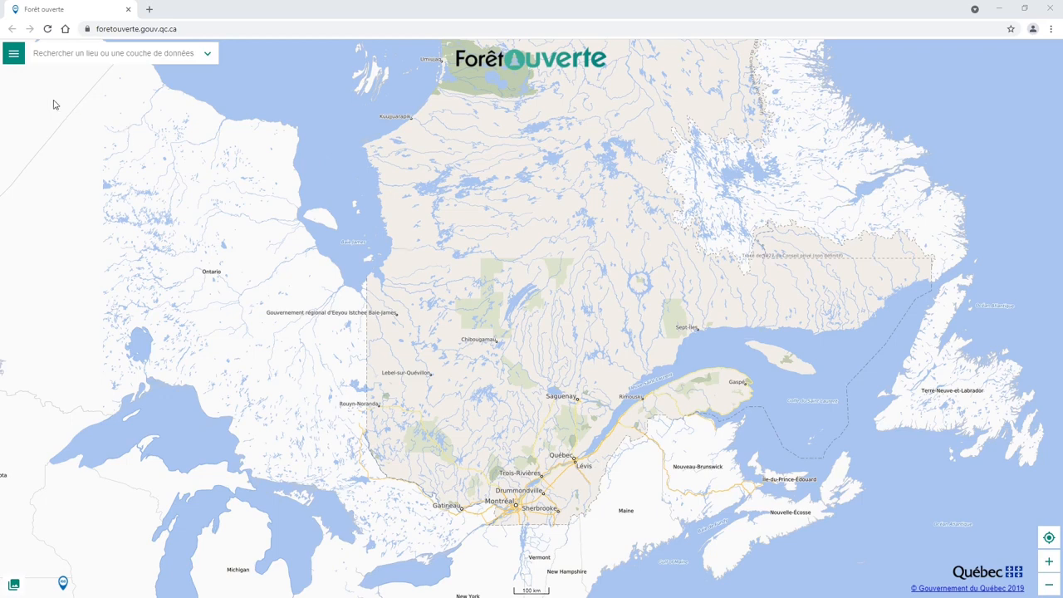
Import Dessins.geojson from the Downloads folder as a layer, using the Lat-Long WGS84 (EPSG:4326) coordinate system.
left_click(16, 56)
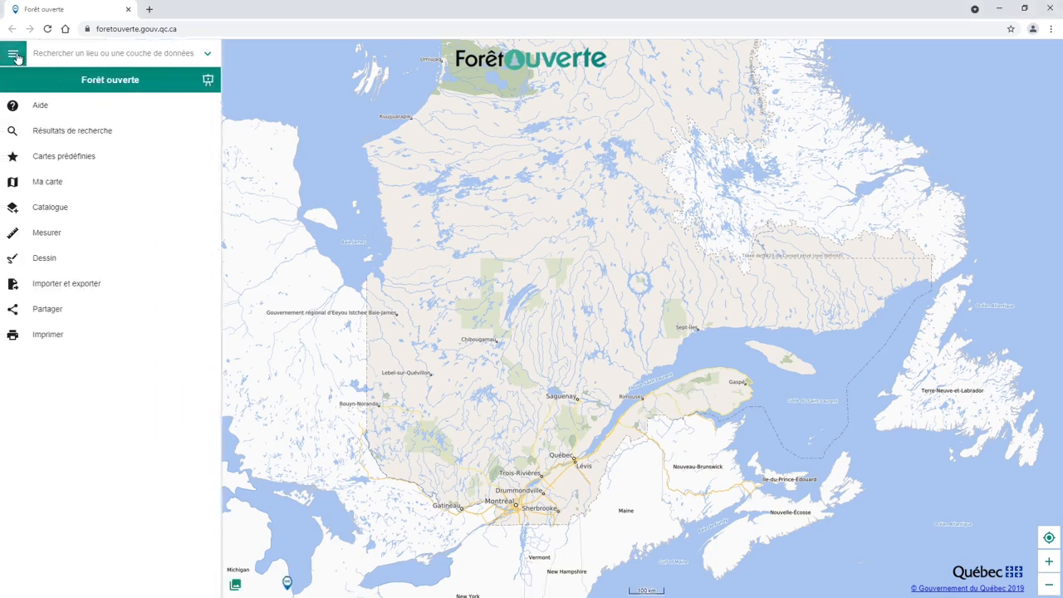
left_click(123, 287)
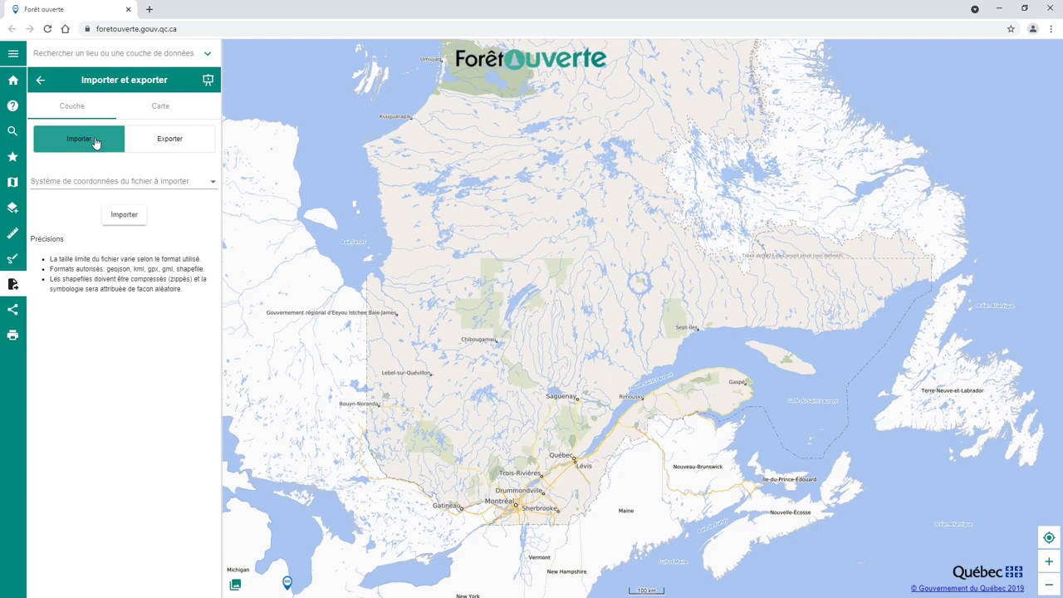
left_click(171, 182)
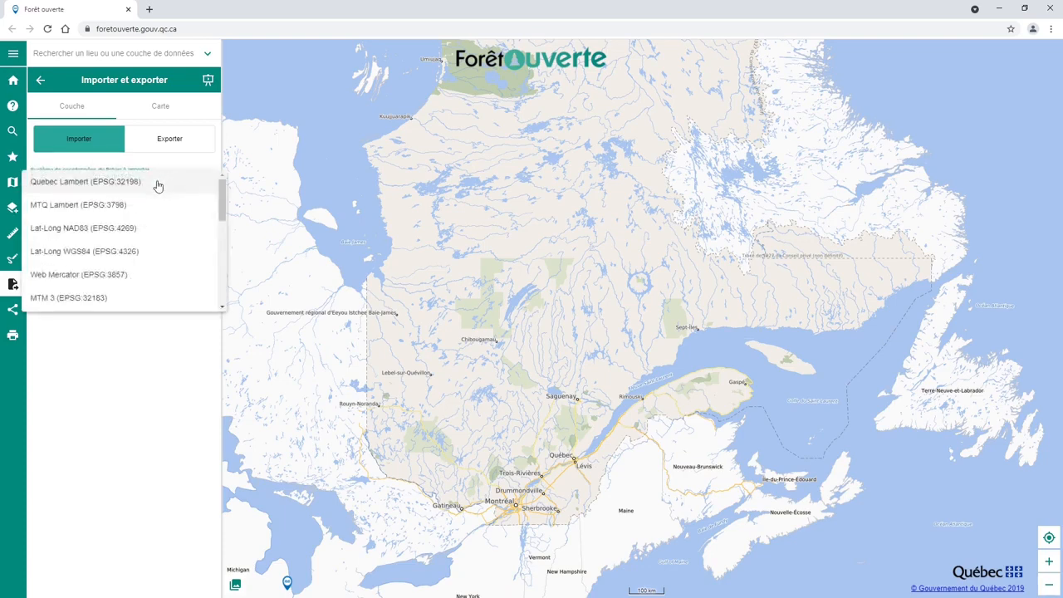
left_click(143, 252)
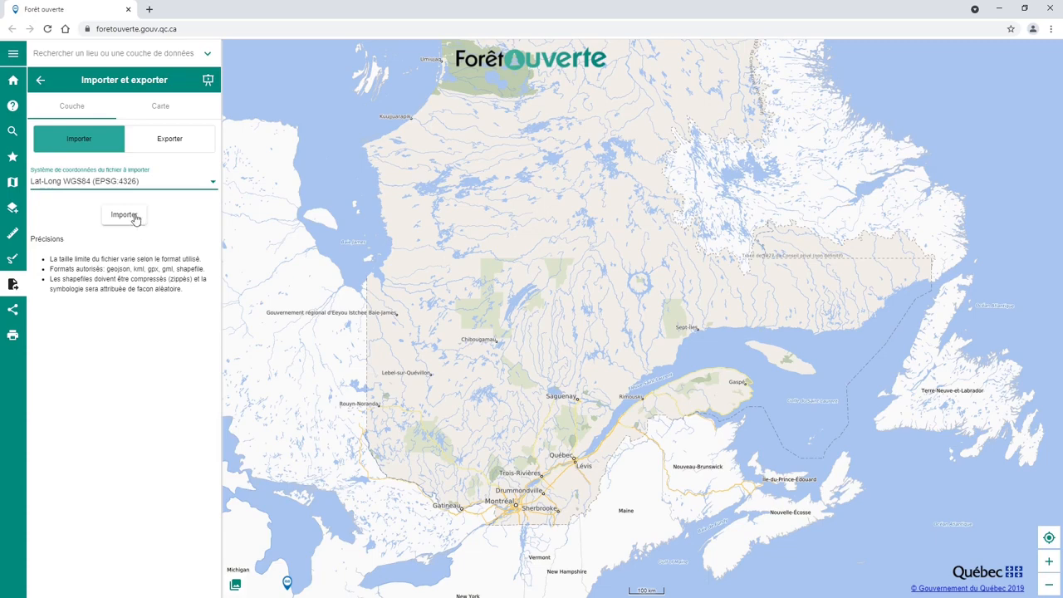
left_click(135, 218)
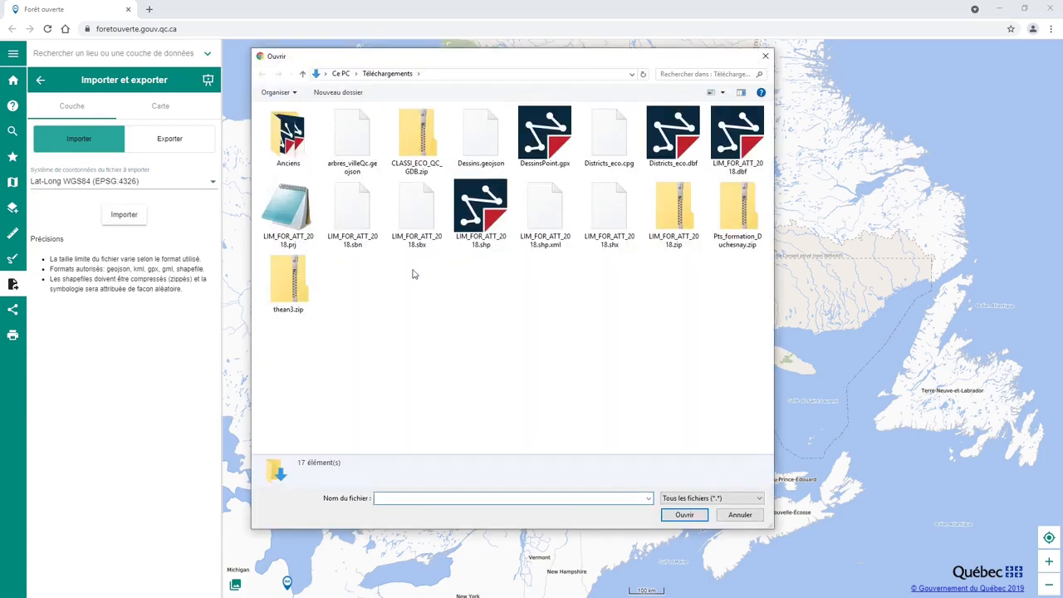
left_click(477, 145)
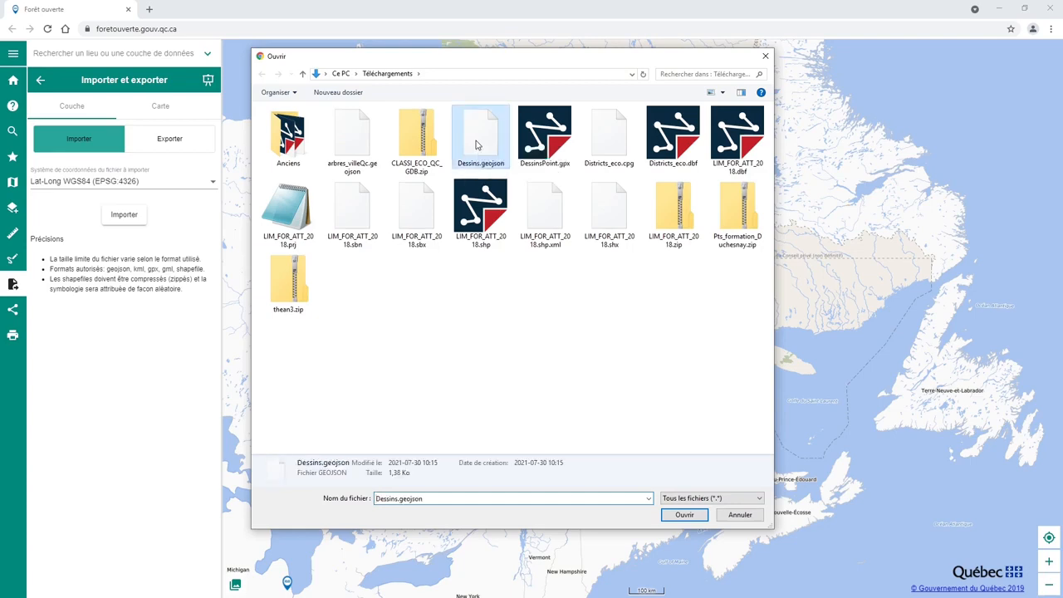
left_click(683, 514)
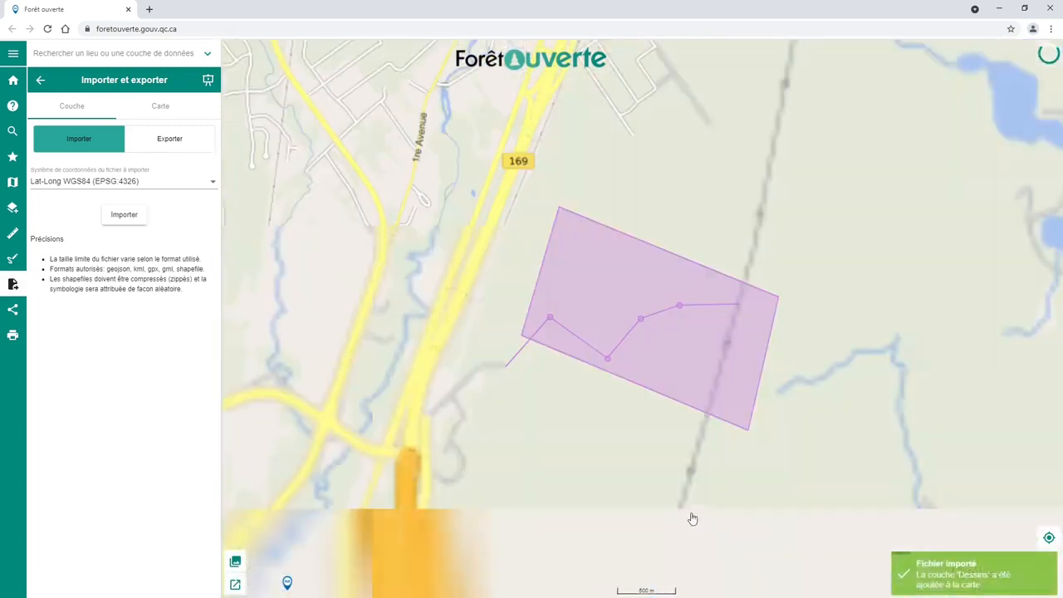
Check the Dessins layer in the map's layer list by hiding it and showing it again.
left_click(12, 183)
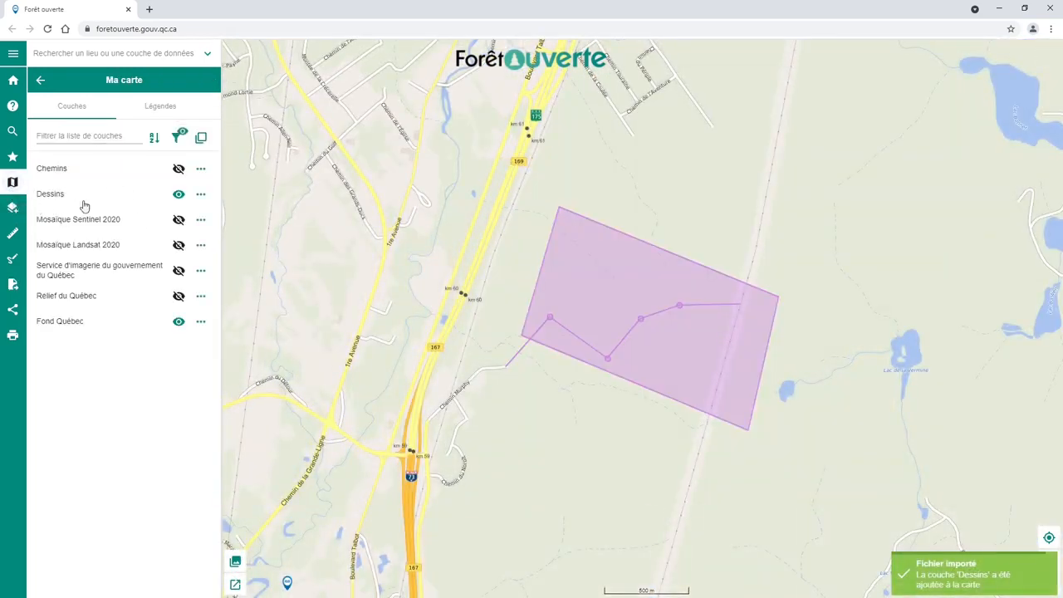
left_click(179, 194)
left_click(180, 194)
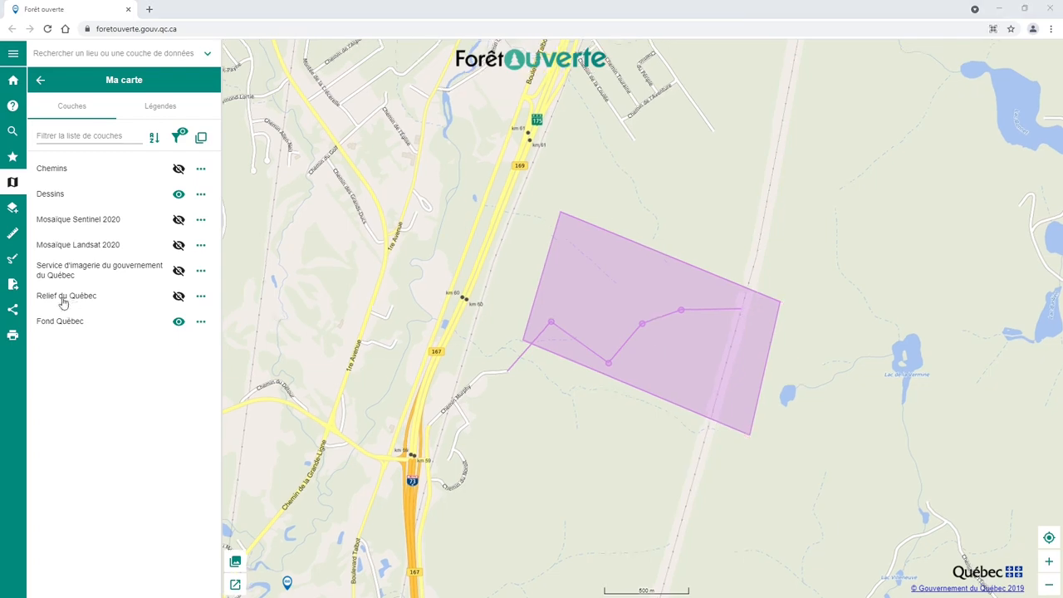
Import the zipped shapefile LIM_FOR_ATT_2018.zip using the Quebec Lambert (EPSG:32198) coordinate system.
left_click(14, 287)
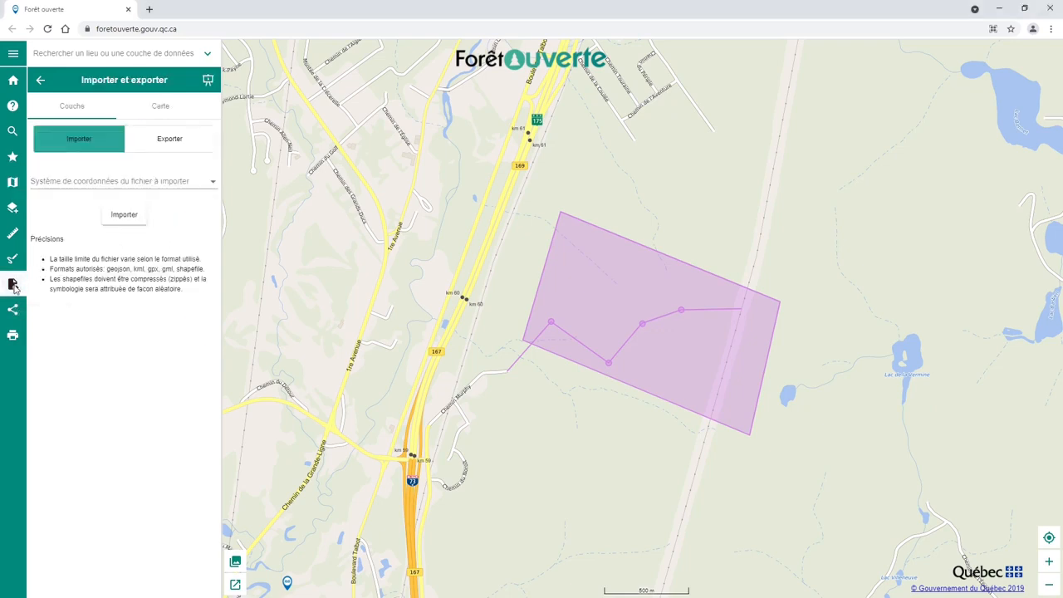
left_click_drag(50, 280, 196, 279)
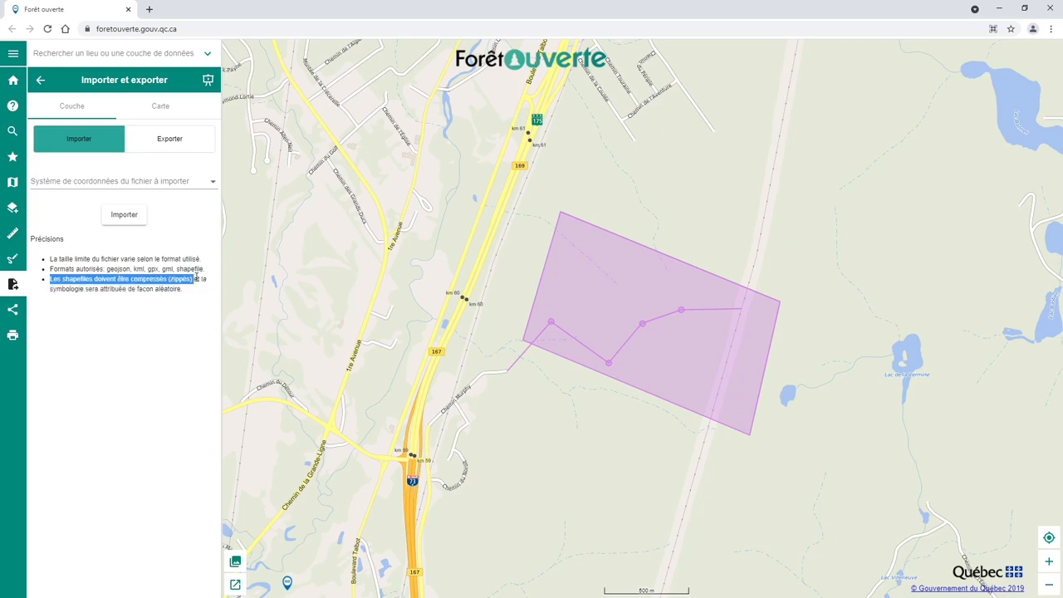
left_click(176, 183)
left_click(131, 182)
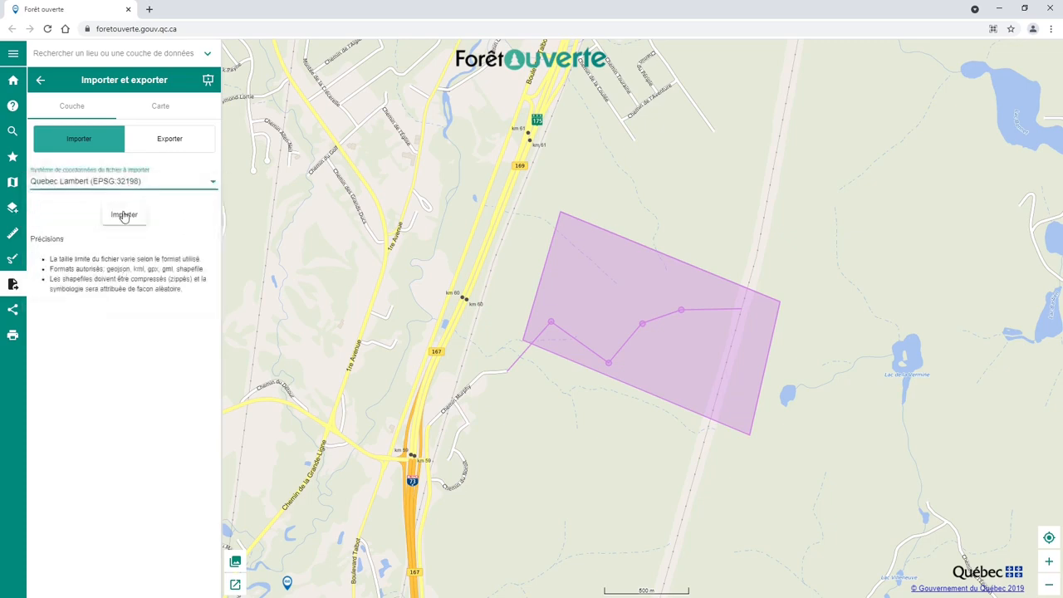
left_click(125, 215)
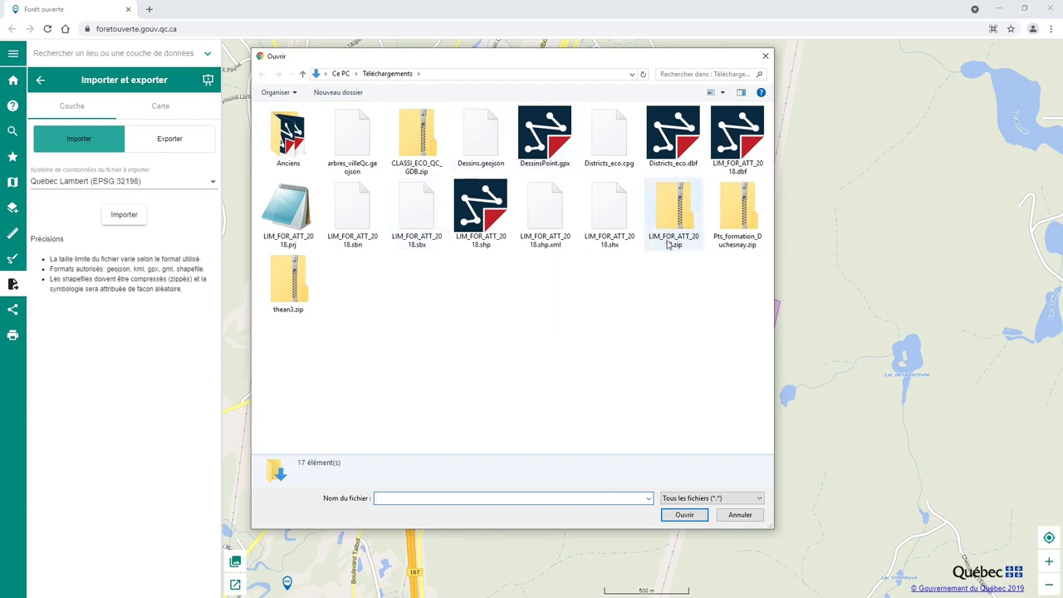
left_click(679, 208)
left_click(687, 517)
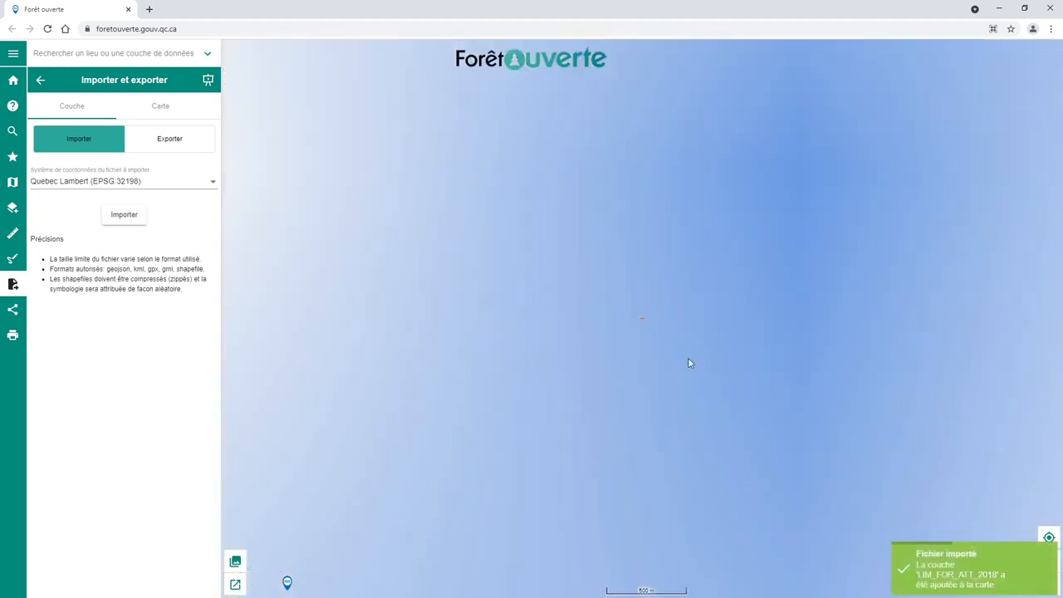
left_click_drag(613, 296, 688, 358)
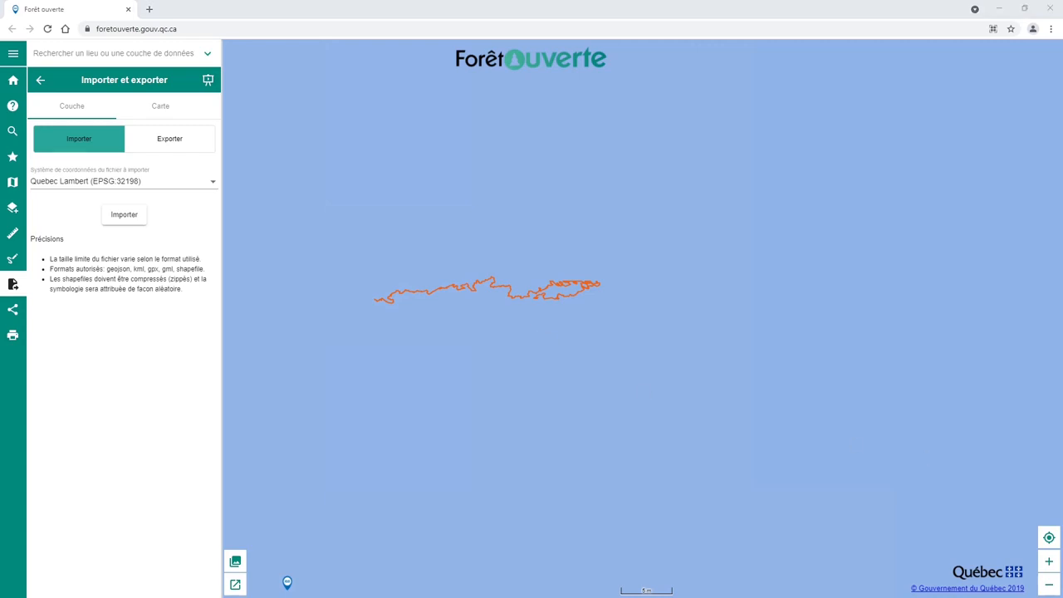
Switch to File Explorer and read the coordinate system in LIM_FOR_ATT_2018.prj, closing the file when done.
key("alt+Tab")
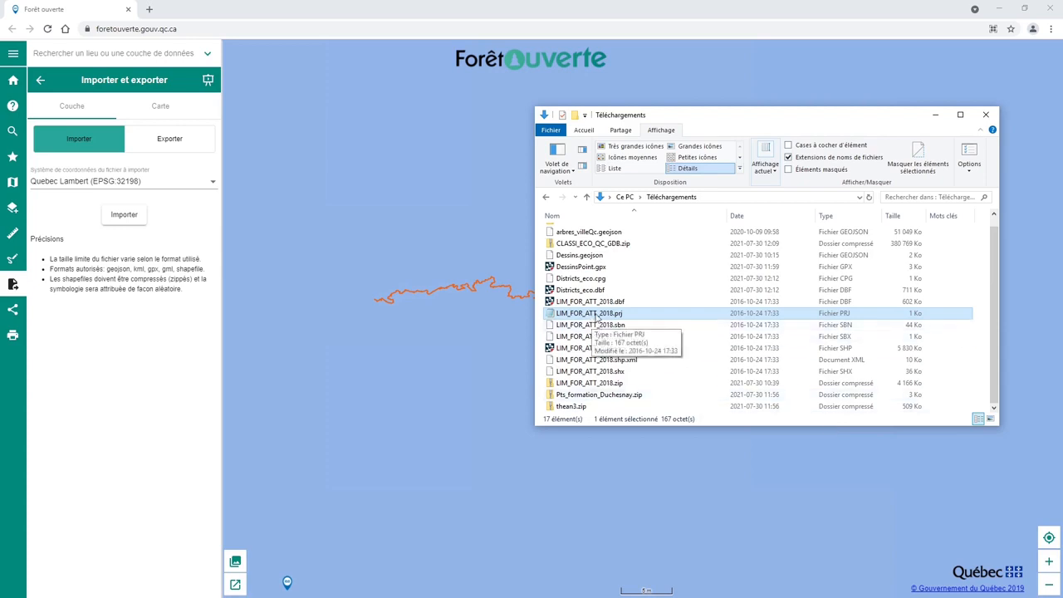
double_click(583, 313)
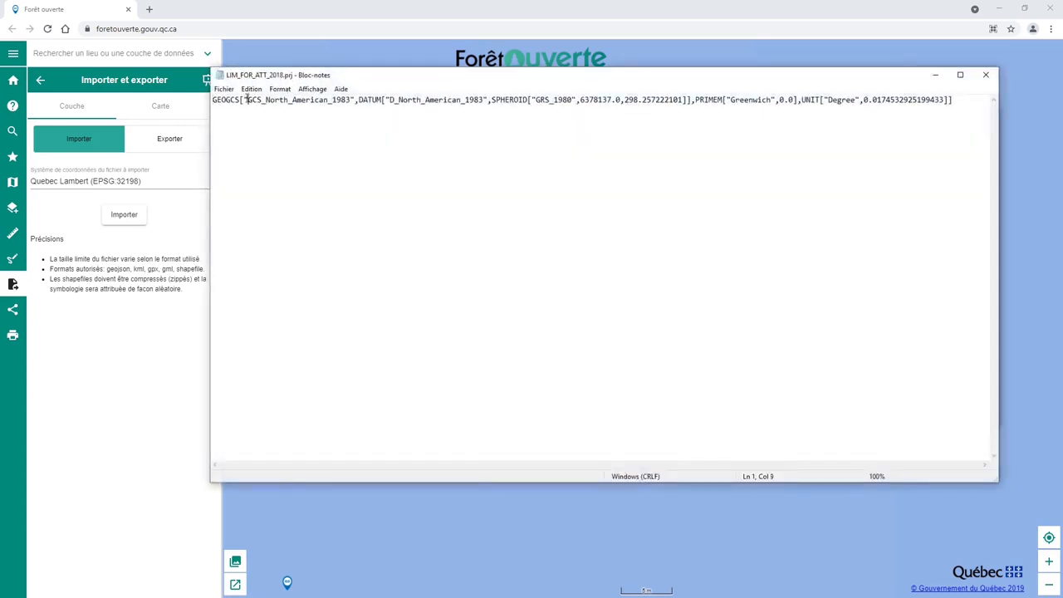
left_click_drag(247, 99, 383, 108)
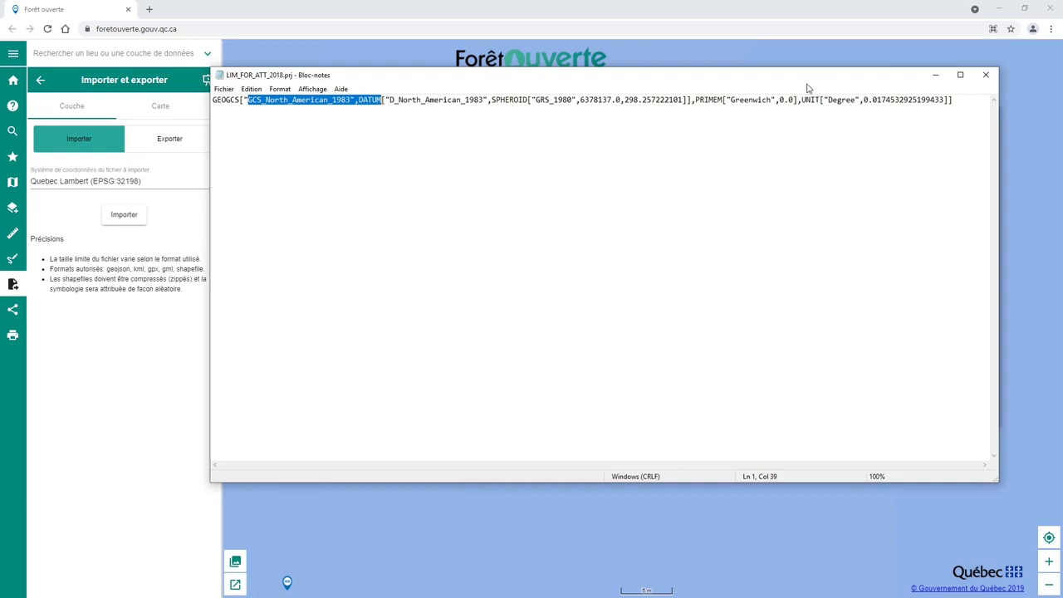
left_click(986, 76)
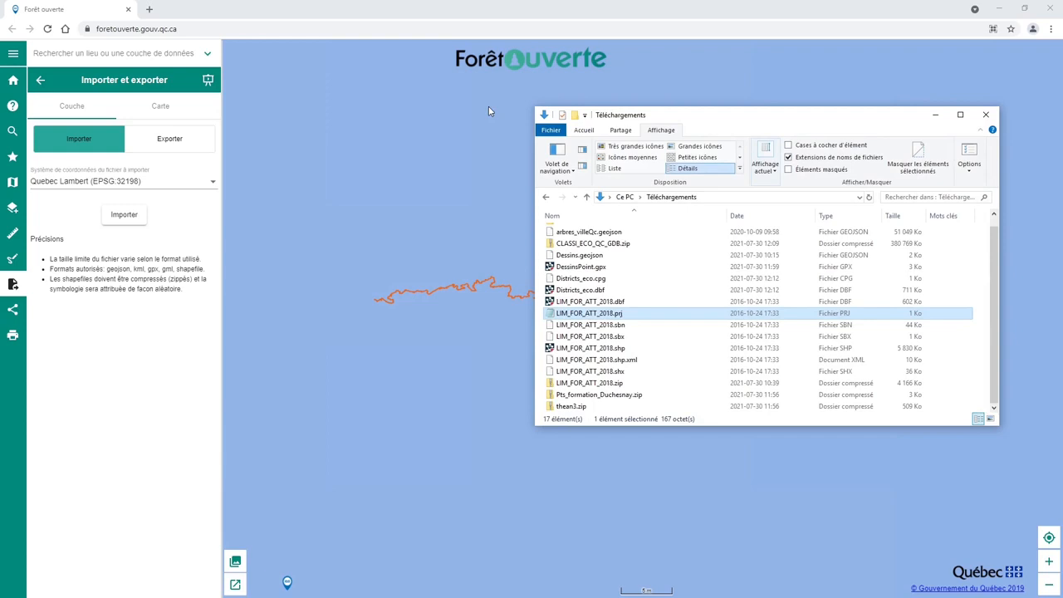
Import LIM_FOR_ATT_2018.zip again, using the Lat-Long NAD83 (EPSG:4269) coordinate system.
left_click(172, 184)
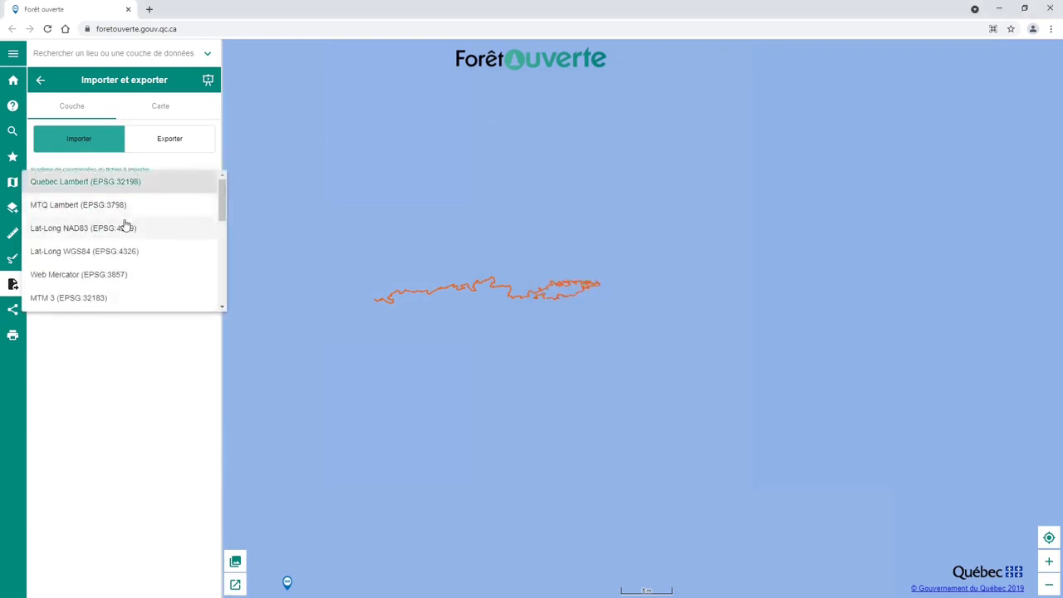
left_click(103, 230)
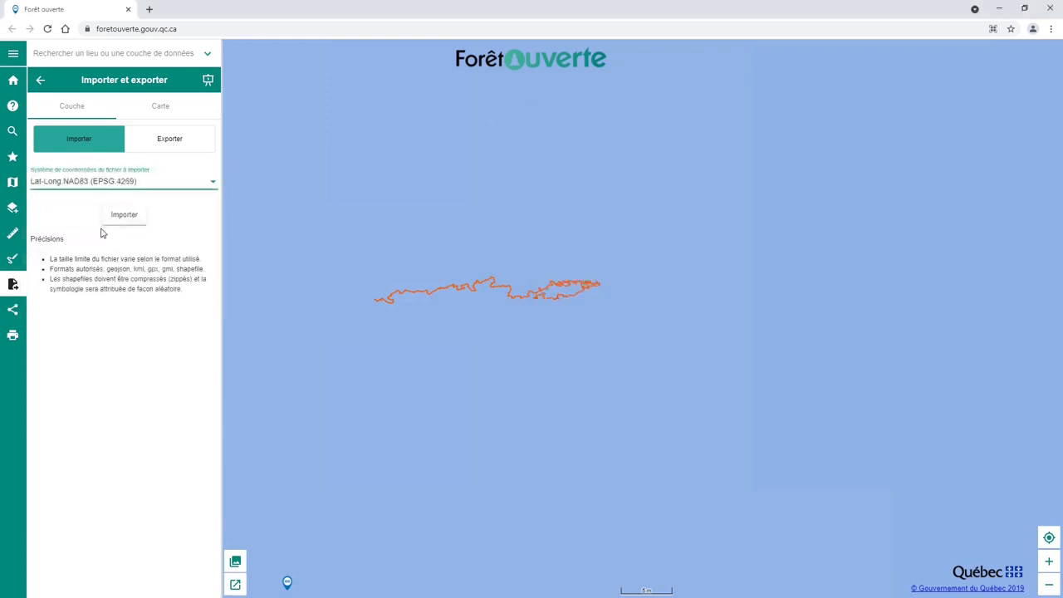
left_click(122, 217)
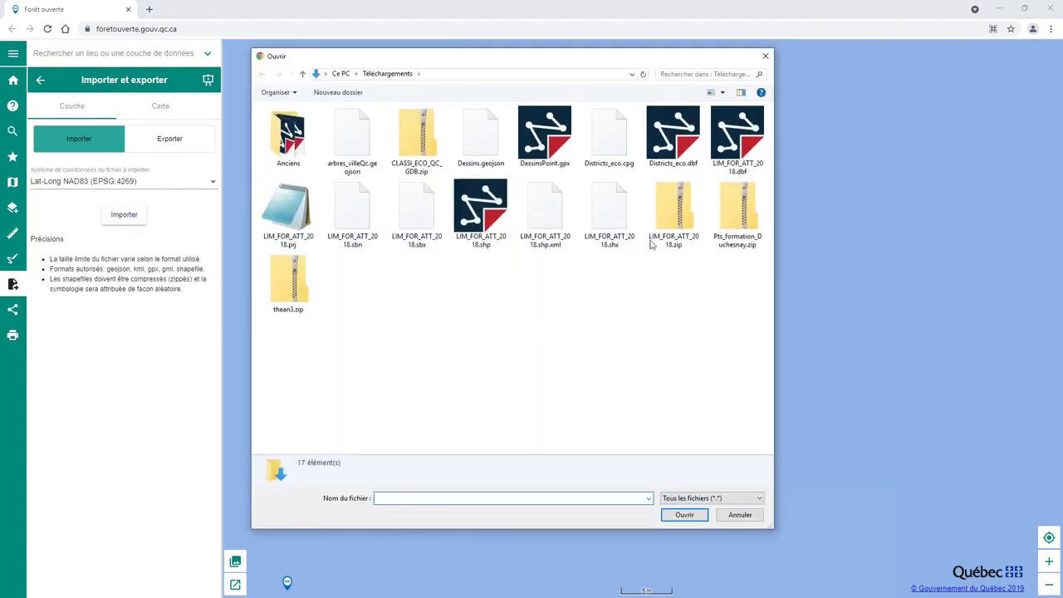
left_click(680, 217)
left_click(694, 515)
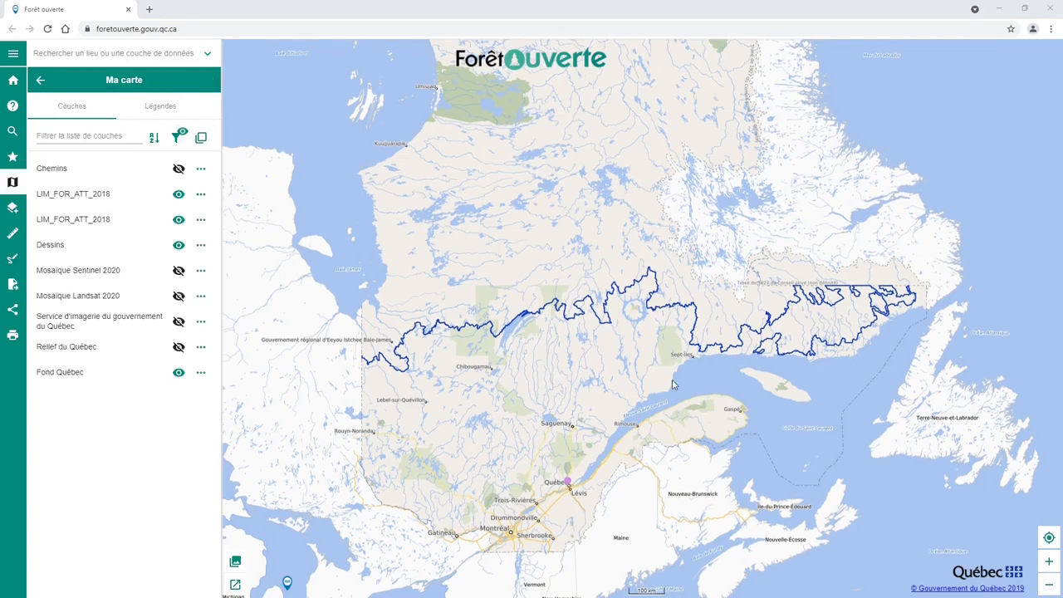
Import Pts_formation_Duchesnay.zip by dropping it from the Downloads folder in File Explorer directly onto the map.
left_click_drag(1062, 133, 880, 122)
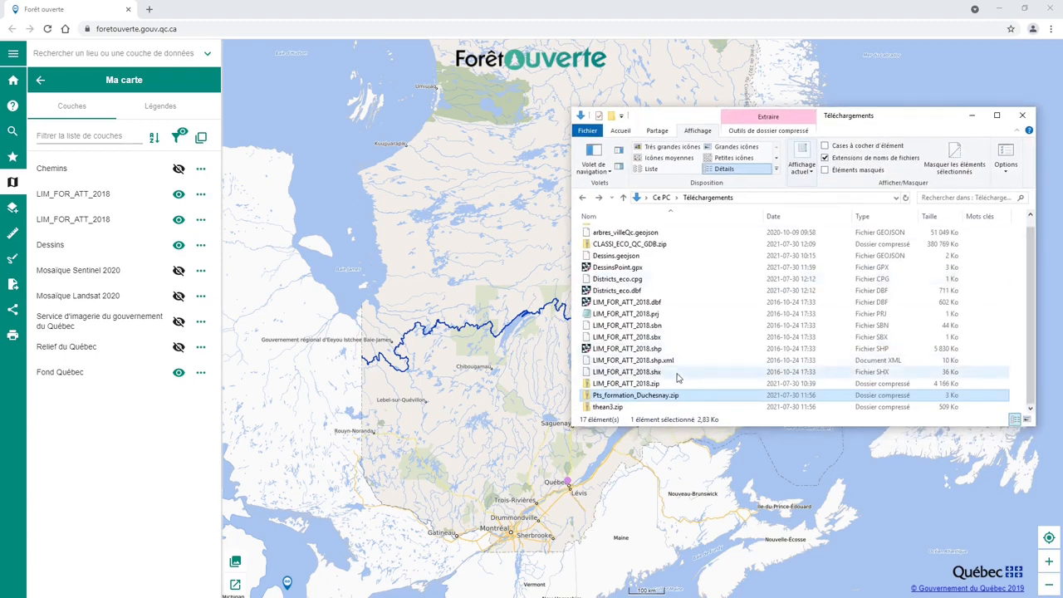
left_click_drag(672, 399, 475, 407)
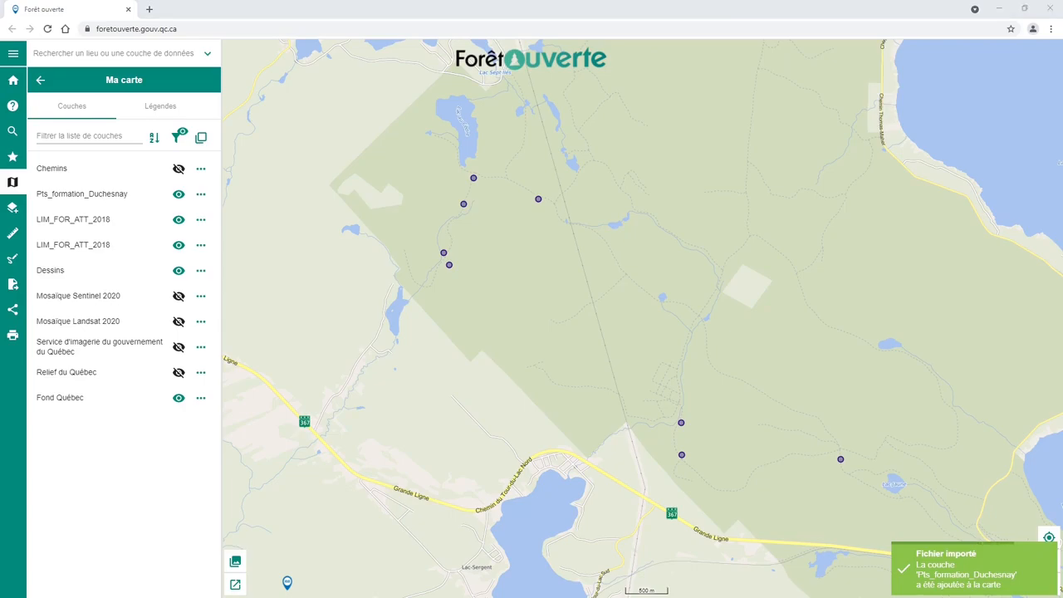
Import Point.gpx by dropping it onto the map from the Garmin\GPX folder of the Garmin GPSMAP 64x drive.
key("alt+Tab")
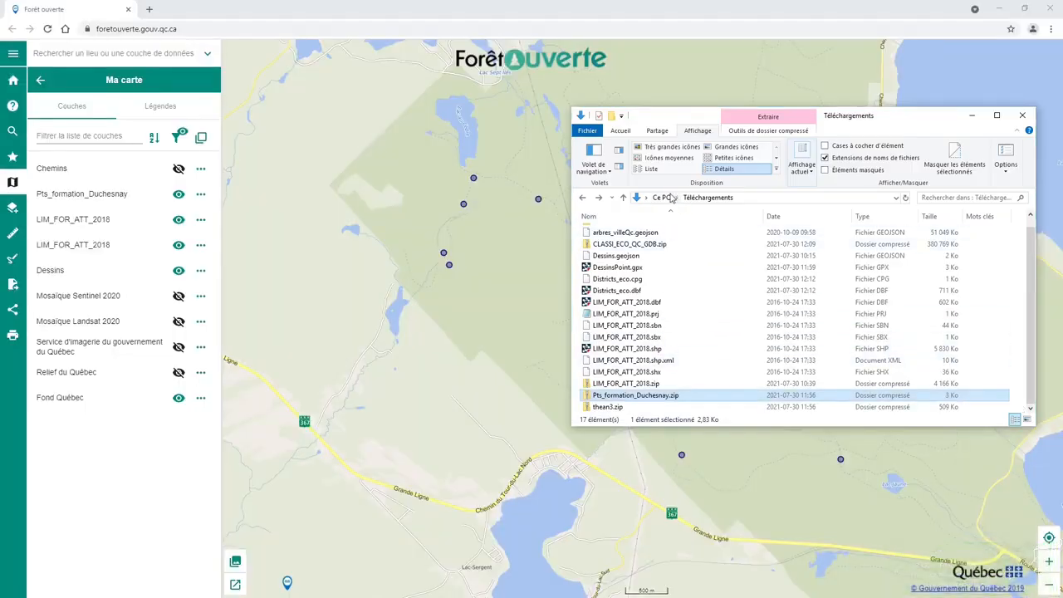
left_click(662, 198)
double_click(654, 380)
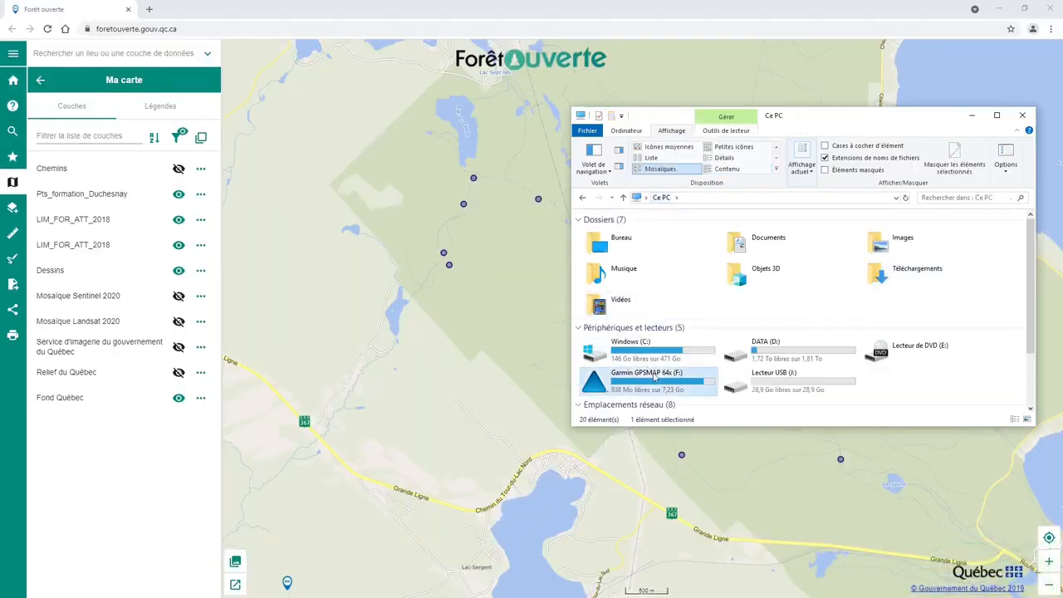
double_click(604, 234)
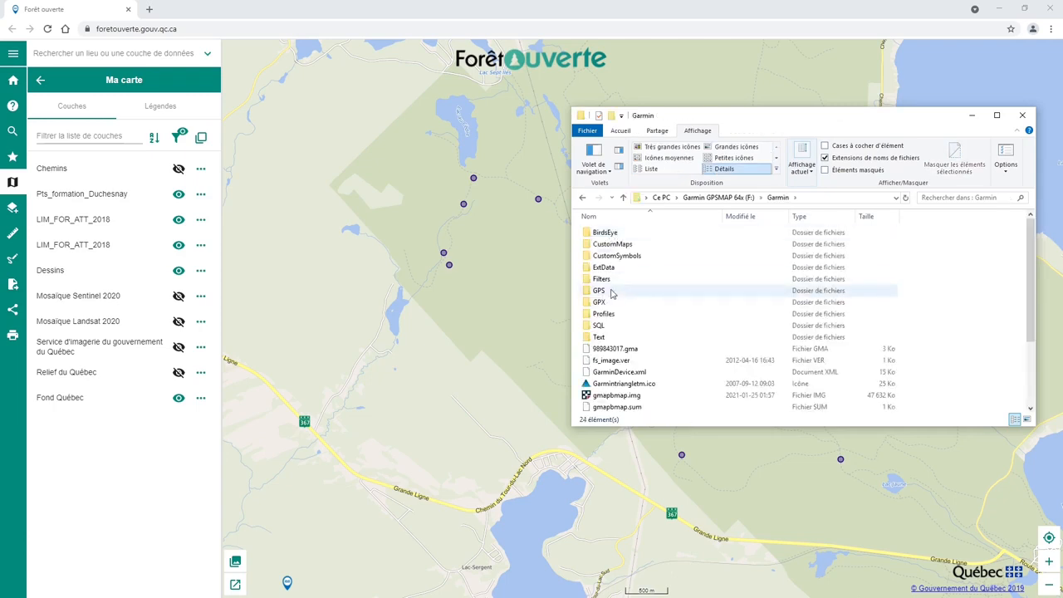
double_click(602, 301)
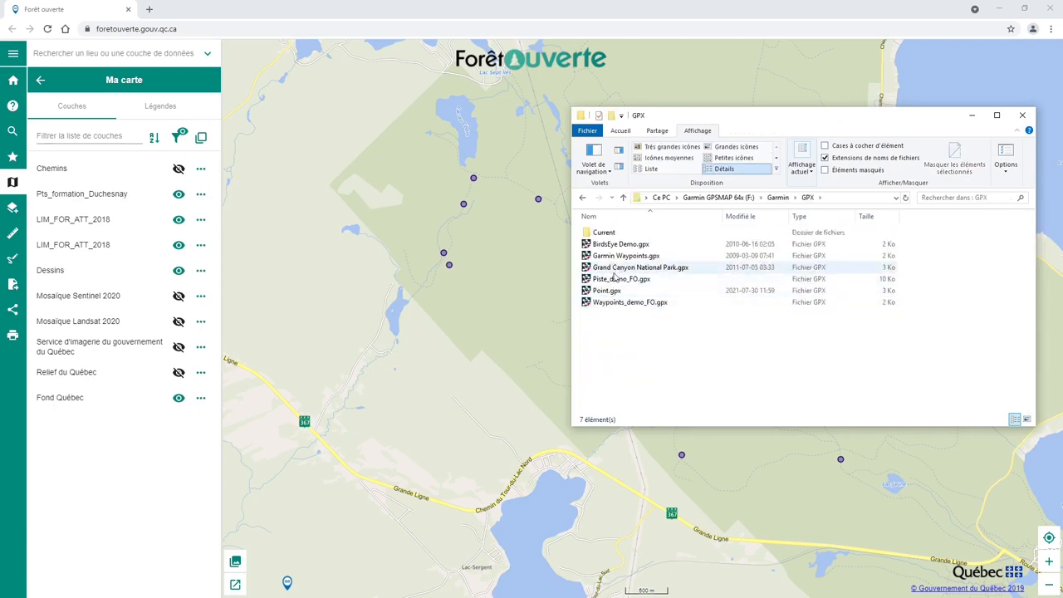
left_click(610, 291)
left_click_drag(610, 291, 438, 305)
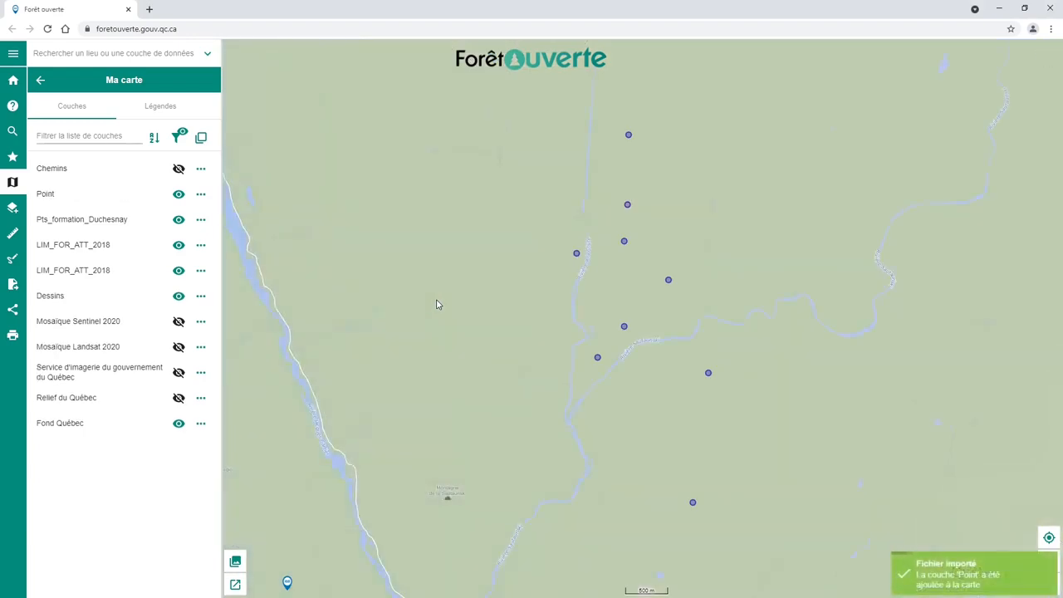
scroll(436, 300, "down", 1)
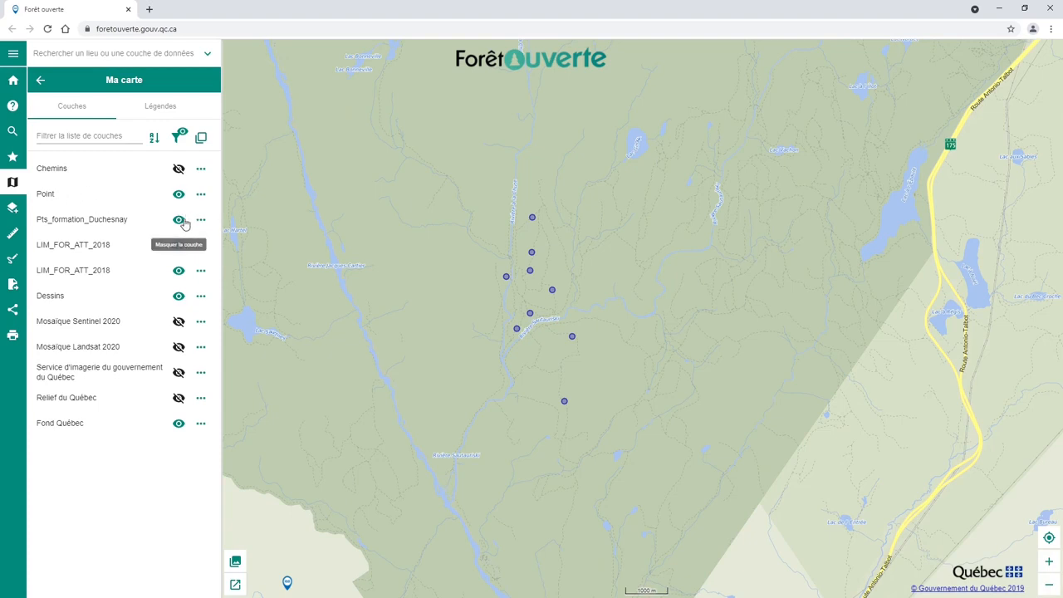
Open the French user guide (Guide d'utilisation) from the help section and return to the map page.
left_click(14, 109)
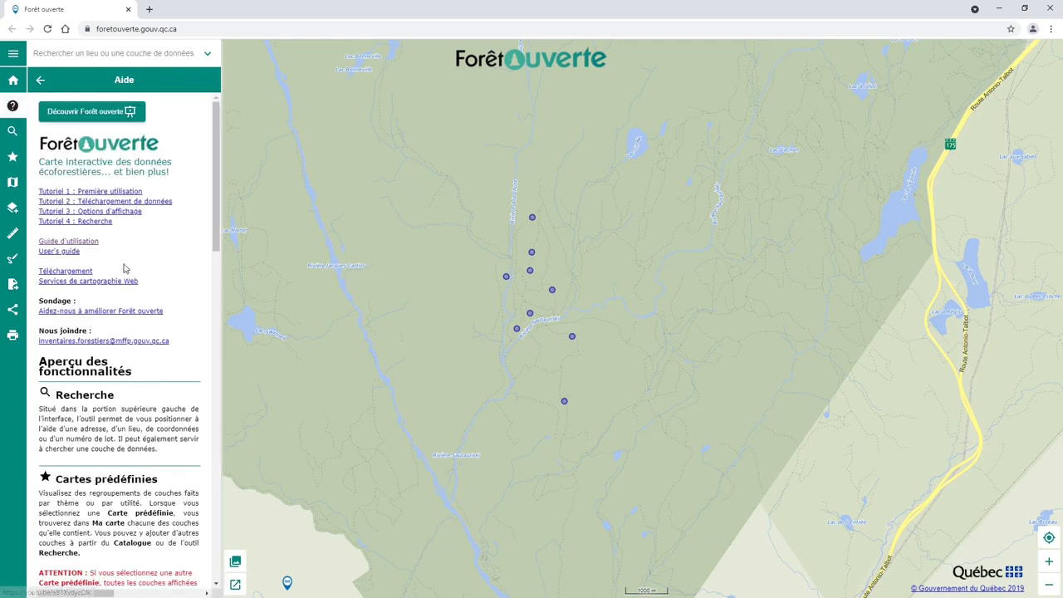
left_click(95, 243)
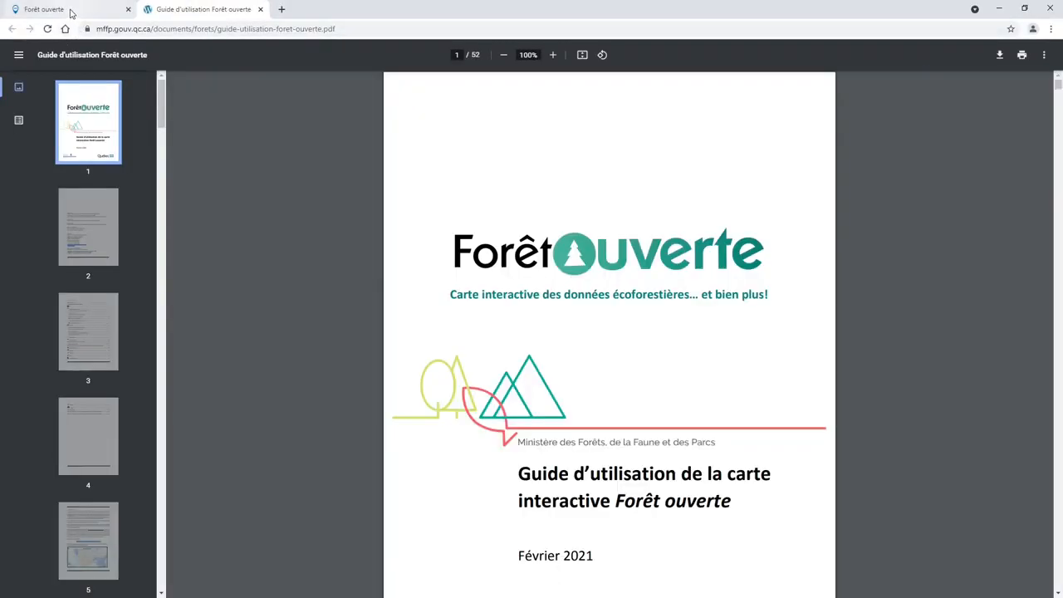
left_click(69, 11)
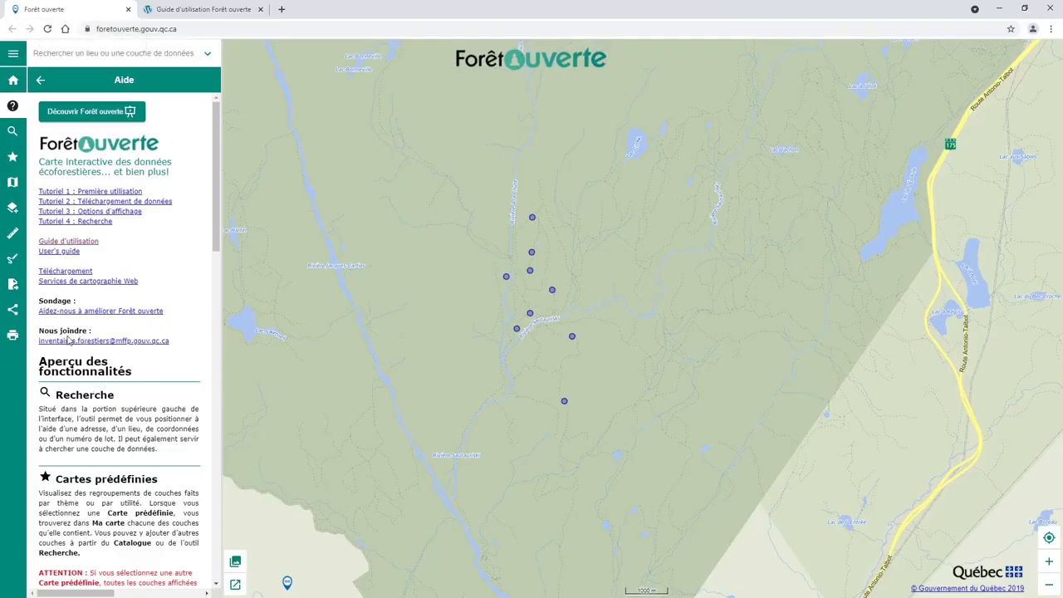